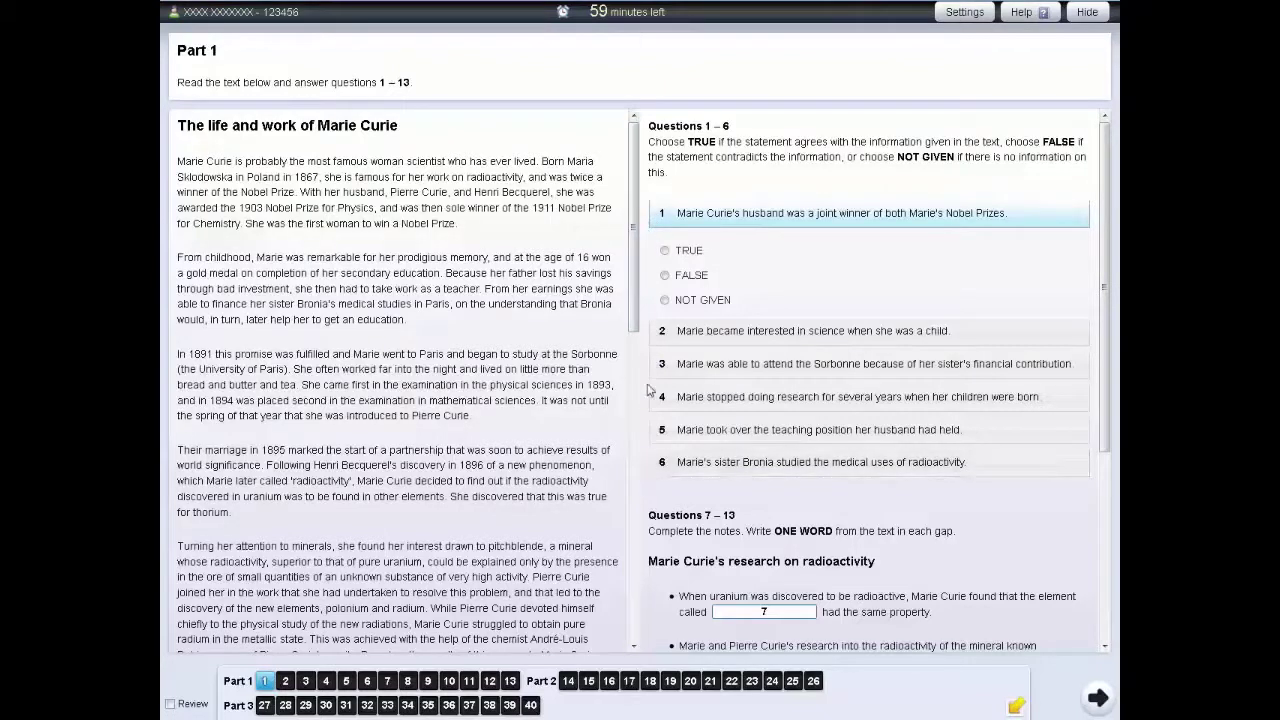
Try TRUE, then NOT GIVEN for question 1, clear it, and move to question 2
mouse_move(634, 234)
left_mouse_down()
mouse_move(633, 545)
mouse_move(645, 217)
left_mouse_up()
mouse_move(1104, 287)
left_mouse_down()
mouse_move(1107, 464)
mouse_move(1118, 404)
mouse_move(1105, 275)
left_mouse_up()
left_click(666, 251)
left_click(666, 300)
left_click(665, 300)
left_click(724, 331)
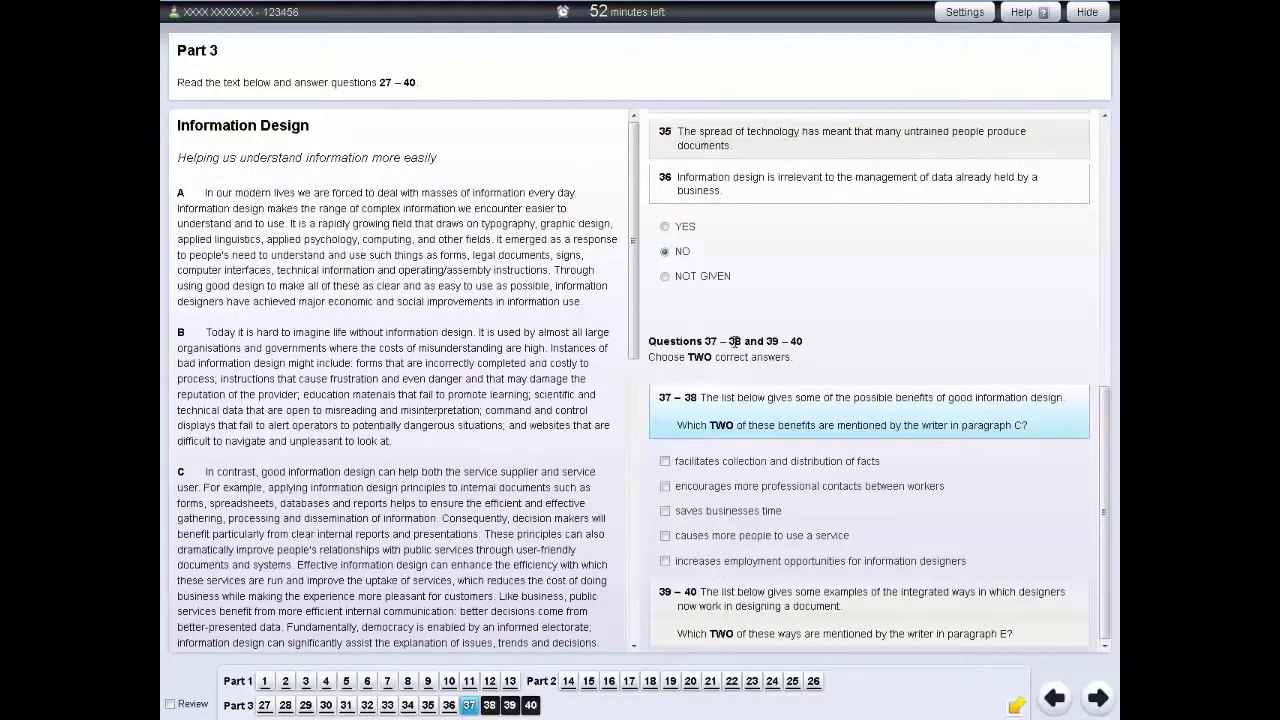
Tick, then untick, the facts-distribution, saves-time and more-users benefits, leaving questions 37–38 blank
left_click(665, 461)
left_click(665, 511)
left_click(668, 513)
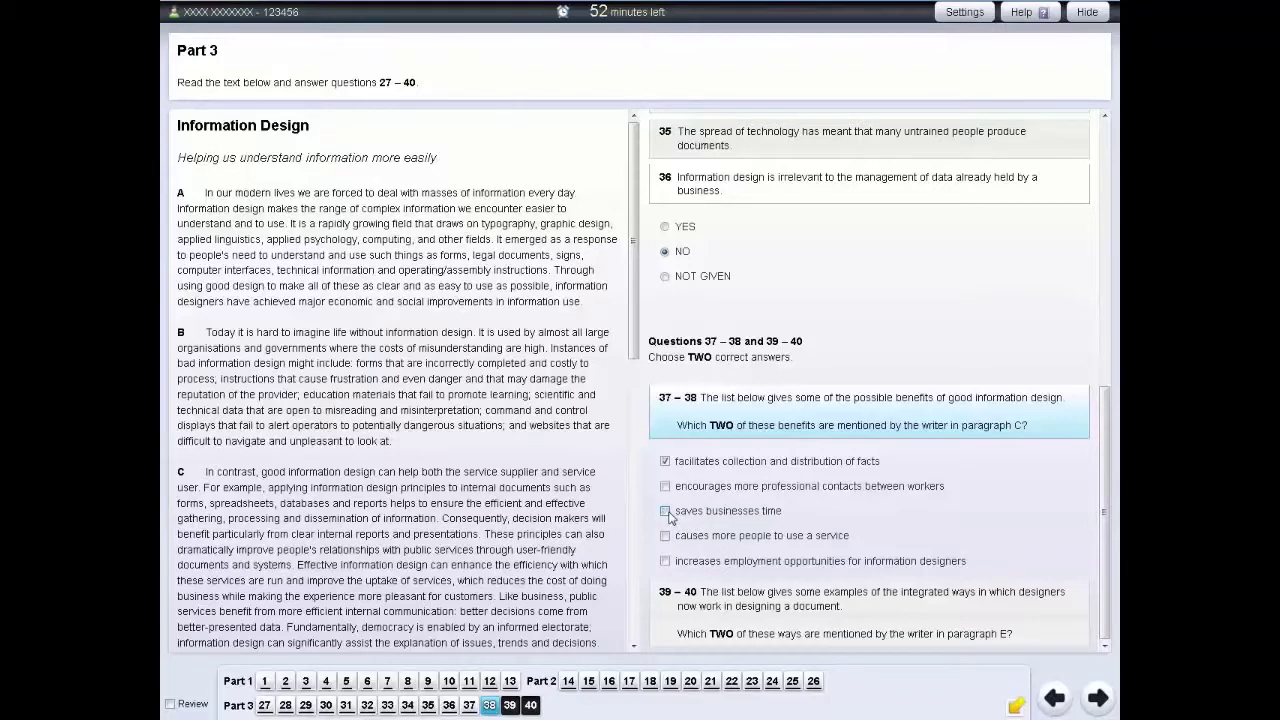
left_click(666, 537)
left_click(665, 461)
left_click(666, 536)
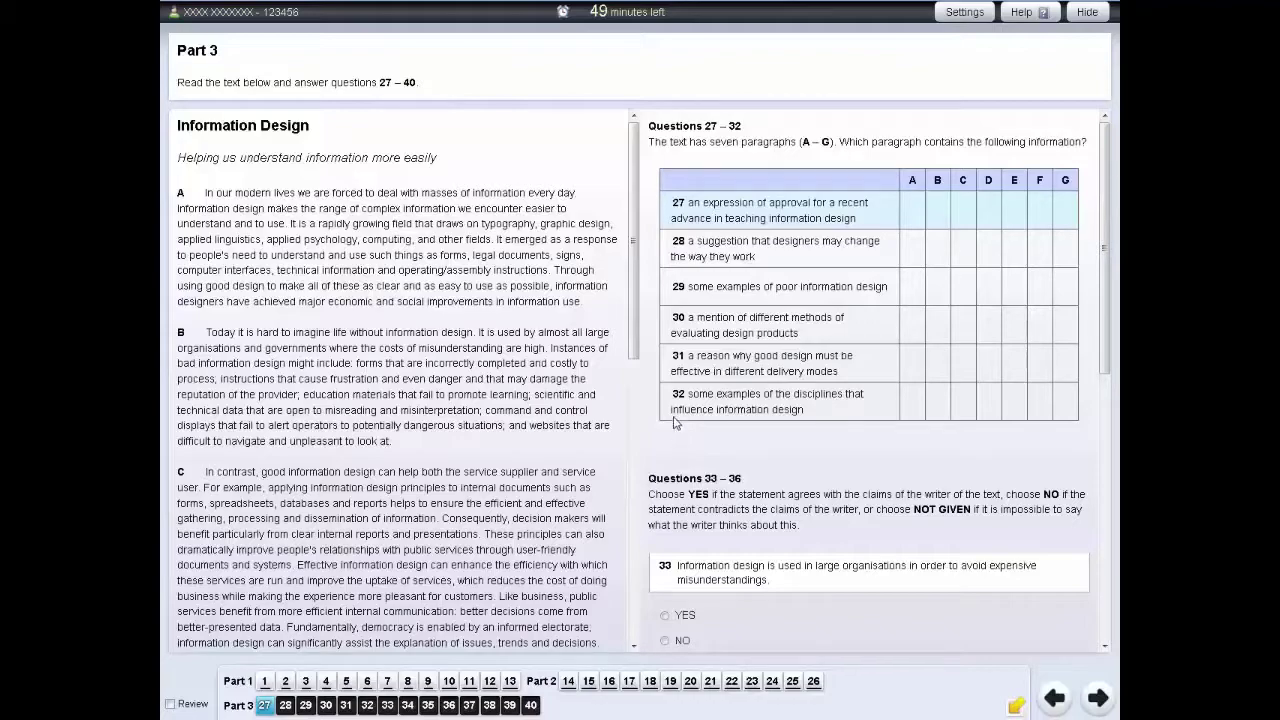
Match question 27 to paragraph E, change it to G, then remove the answer
left_click_drag(634, 248, 623, 545)
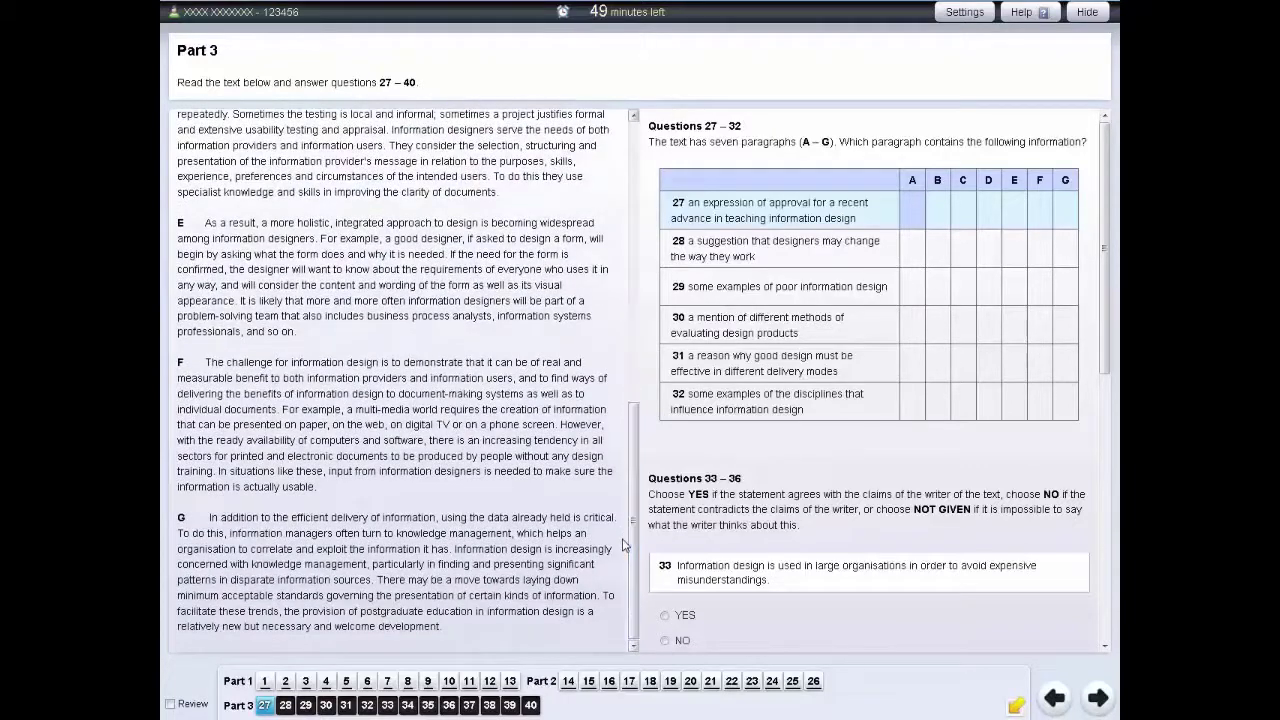
left_click(1013, 215)
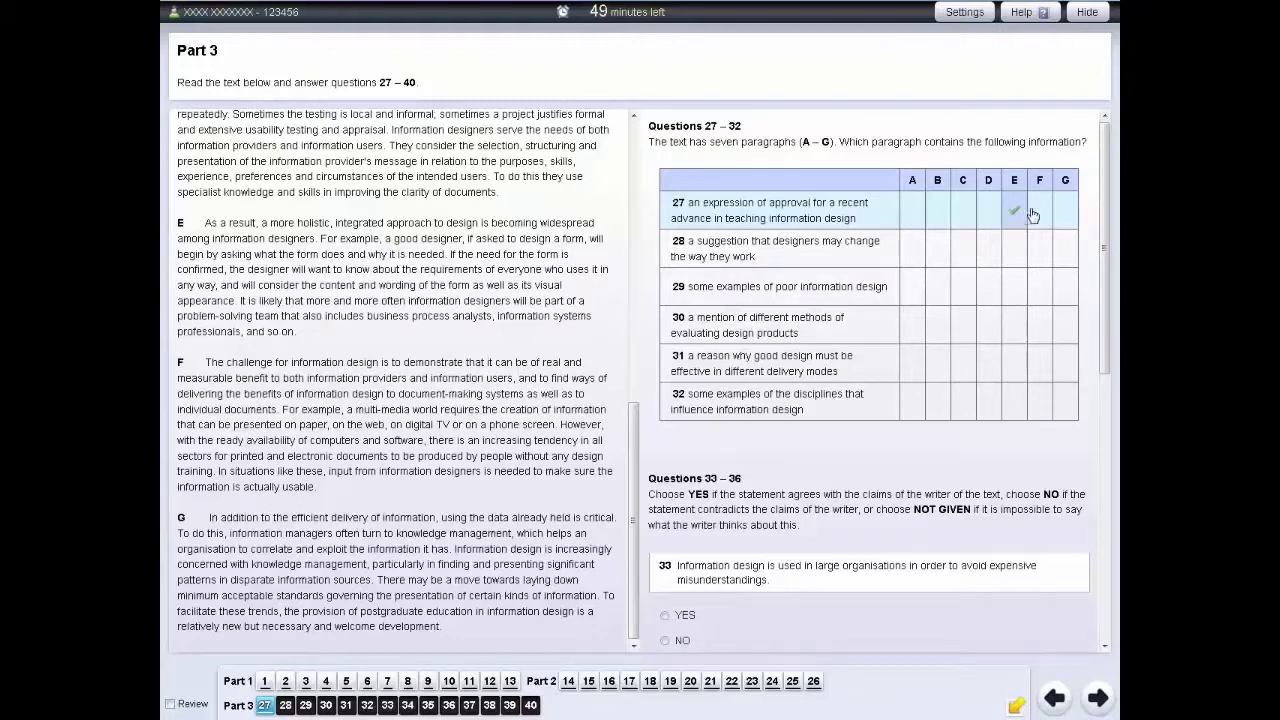
left_click(1064, 213)
left_click(1066, 219)
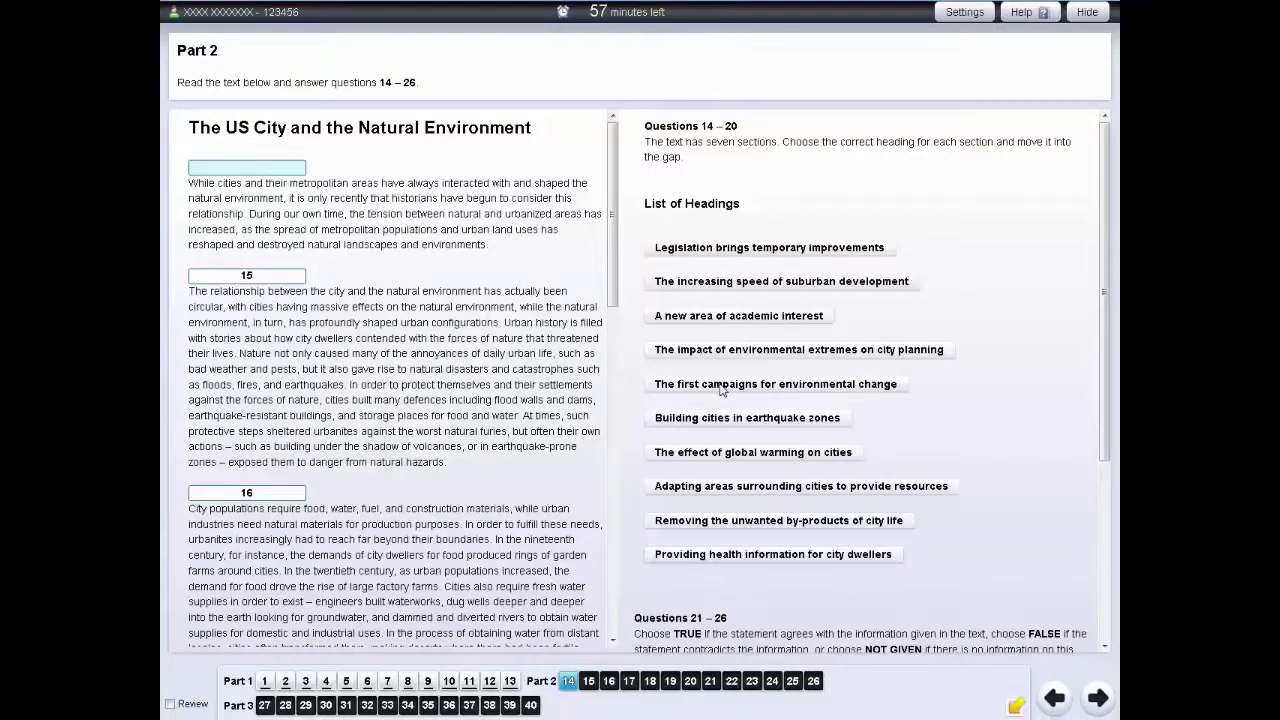
Drop two headings into section 14's gap, then drag 'A new area of academic interest' back out
left_click_drag(720, 388, 252, 163)
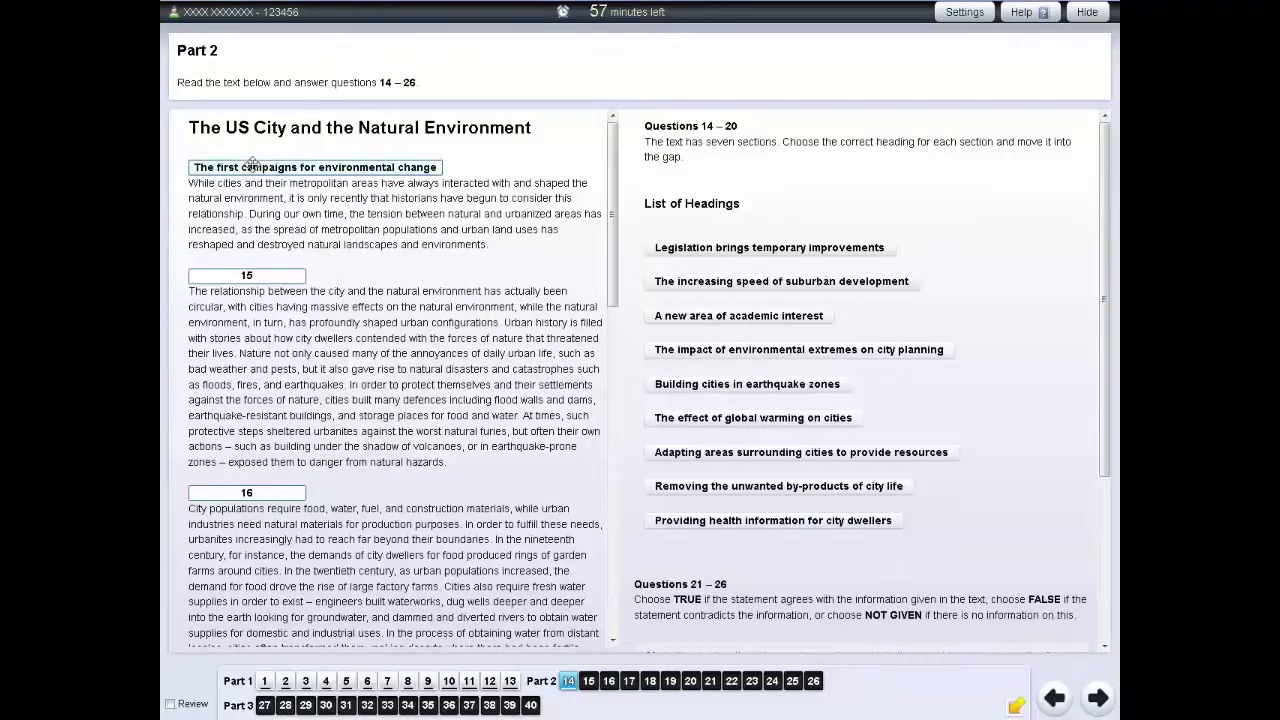
left_click_drag(722, 320, 357, 175)
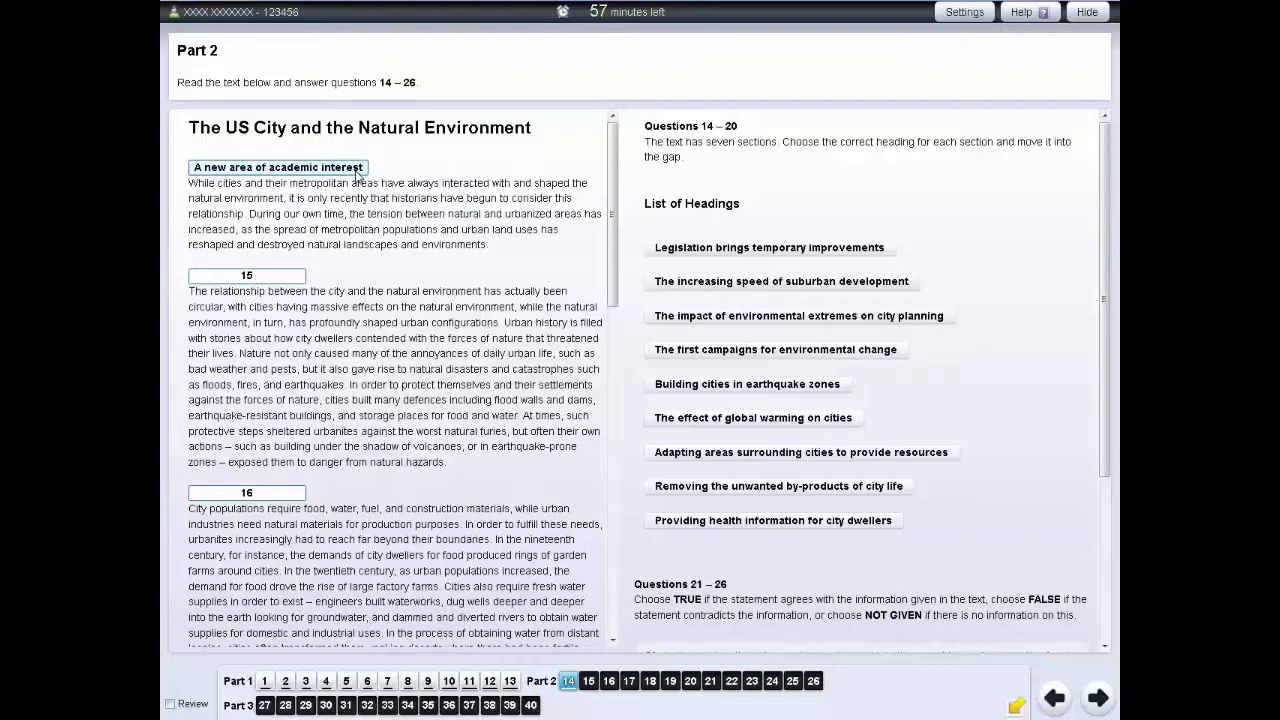
left_click_drag(312, 174, 735, 254)
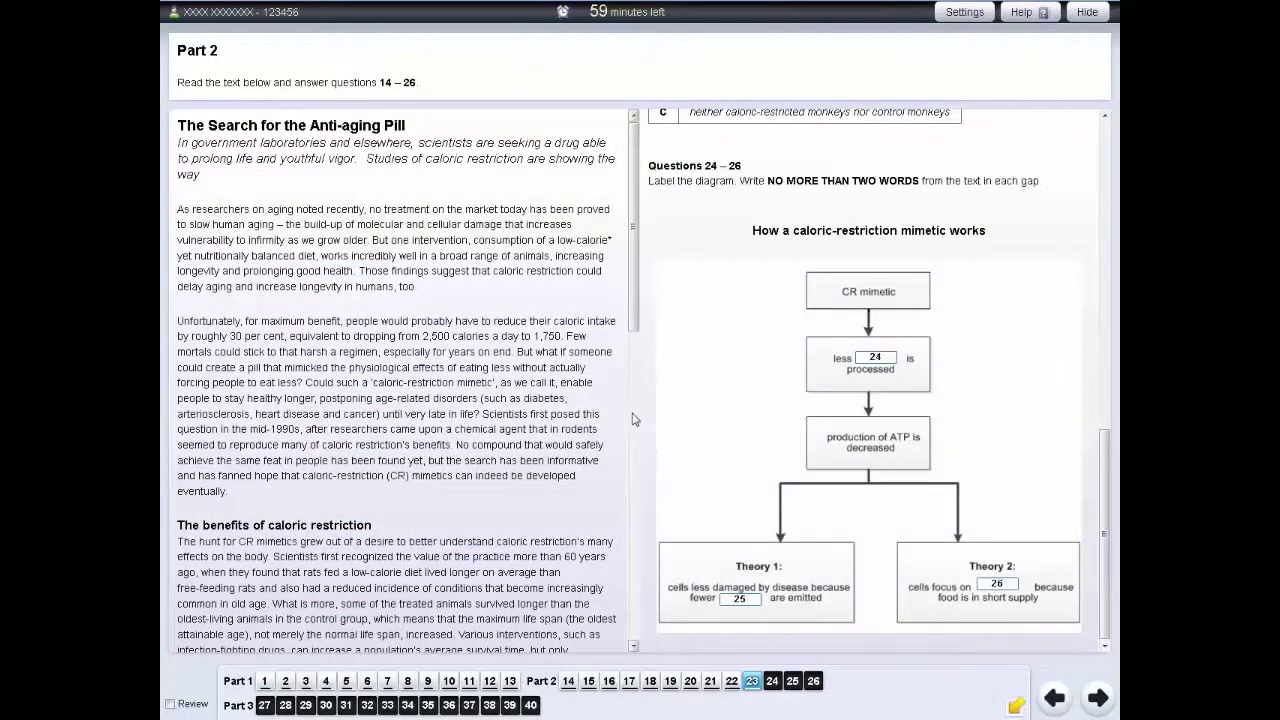
Enter 'glucose' in diagram gap 24
left_click(876, 357)
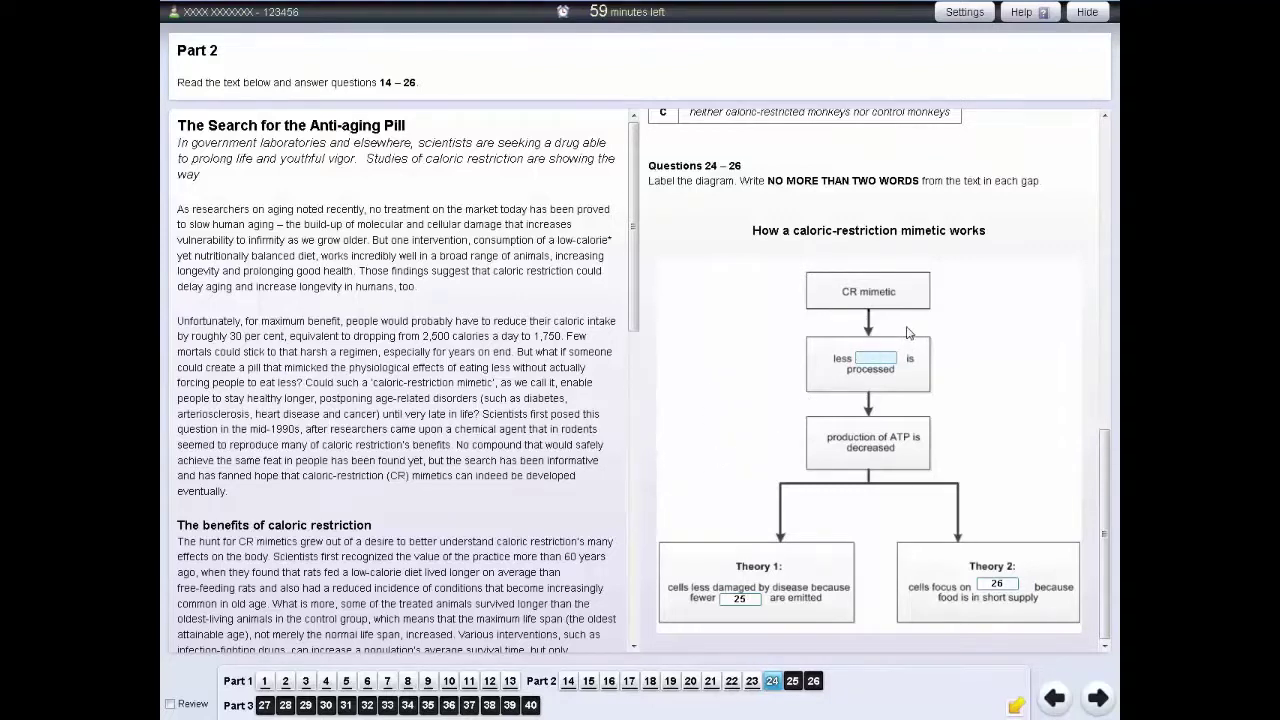
type("glucose")
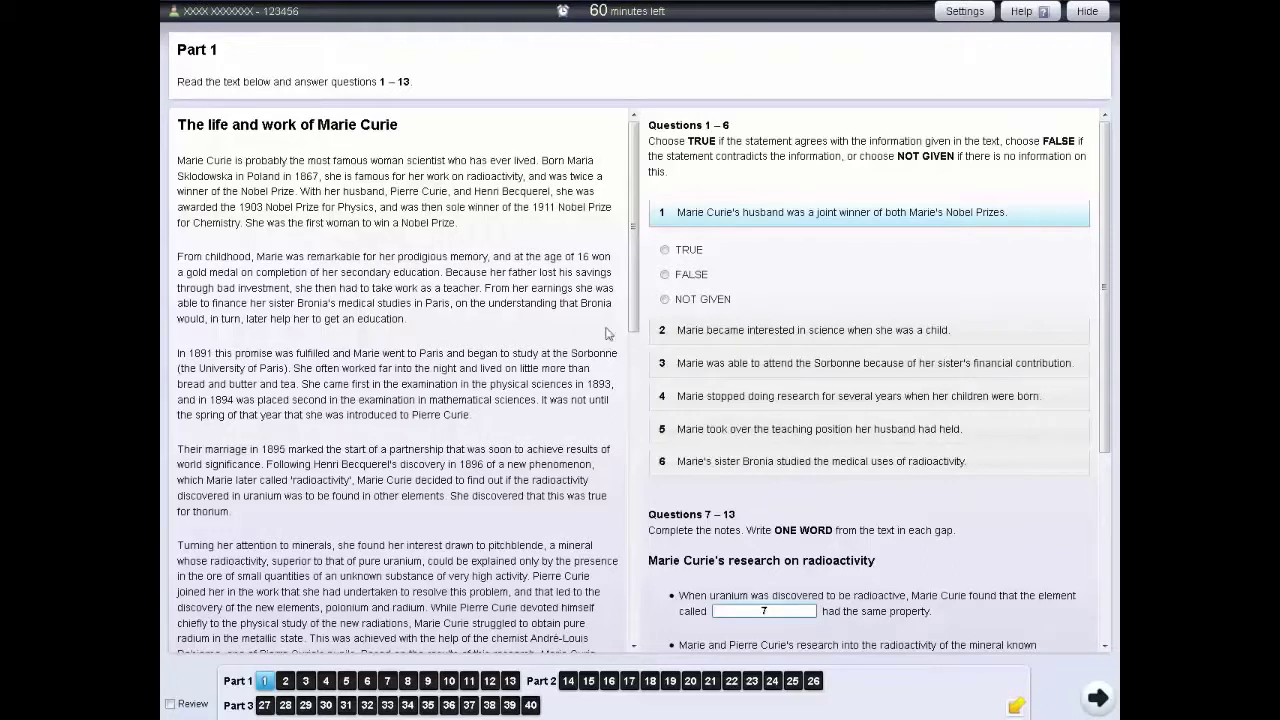
left_click_drag(178, 160, 296, 191)
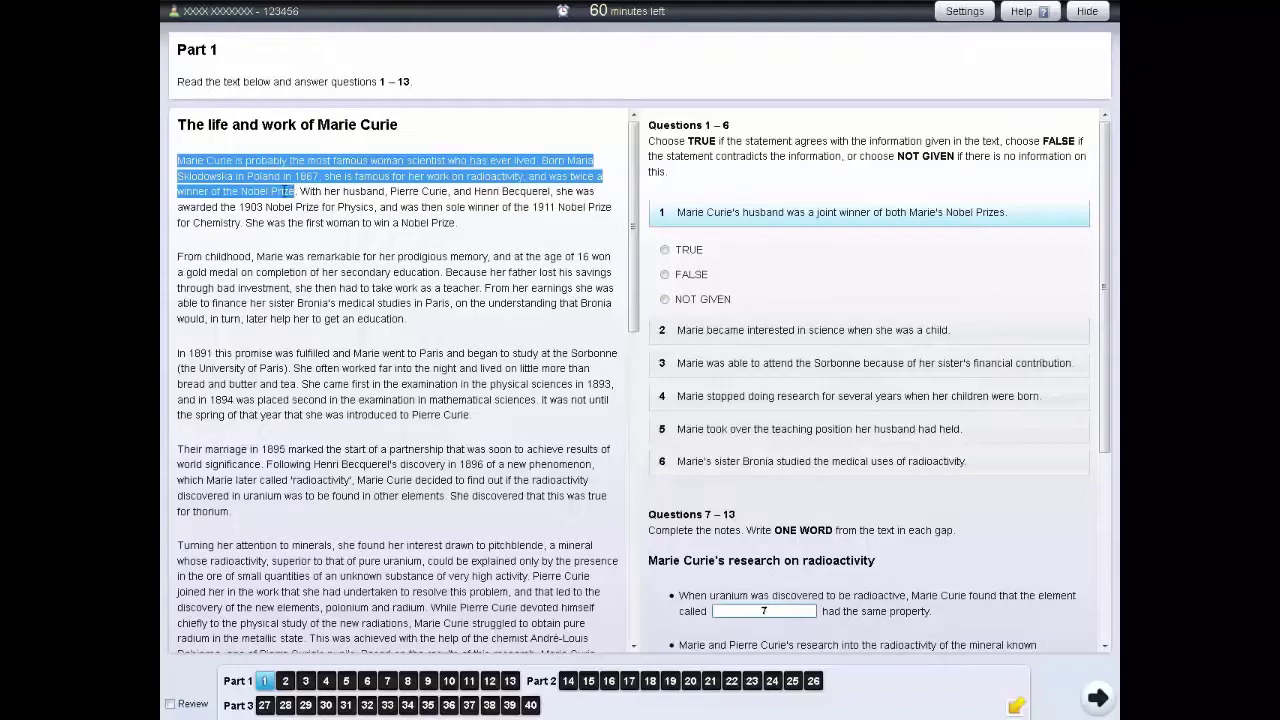
right_click(293, 191)
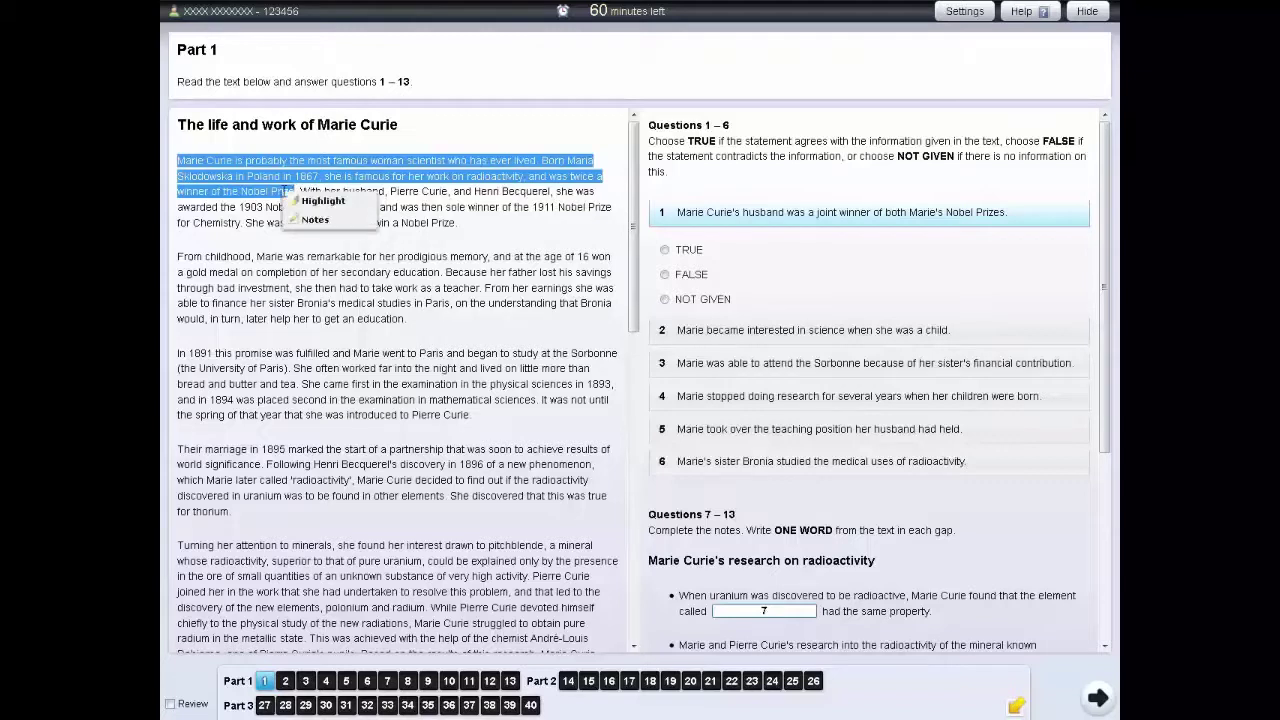
left_click(335, 201)
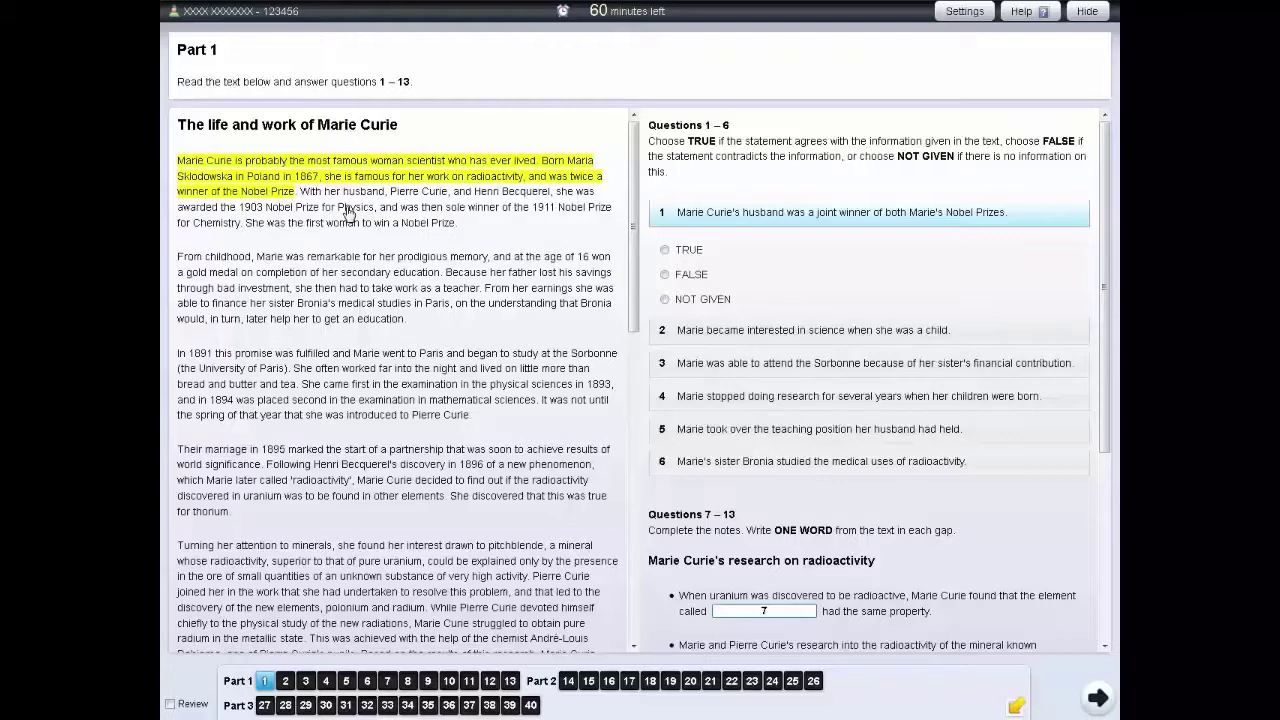
right_click(288, 191)
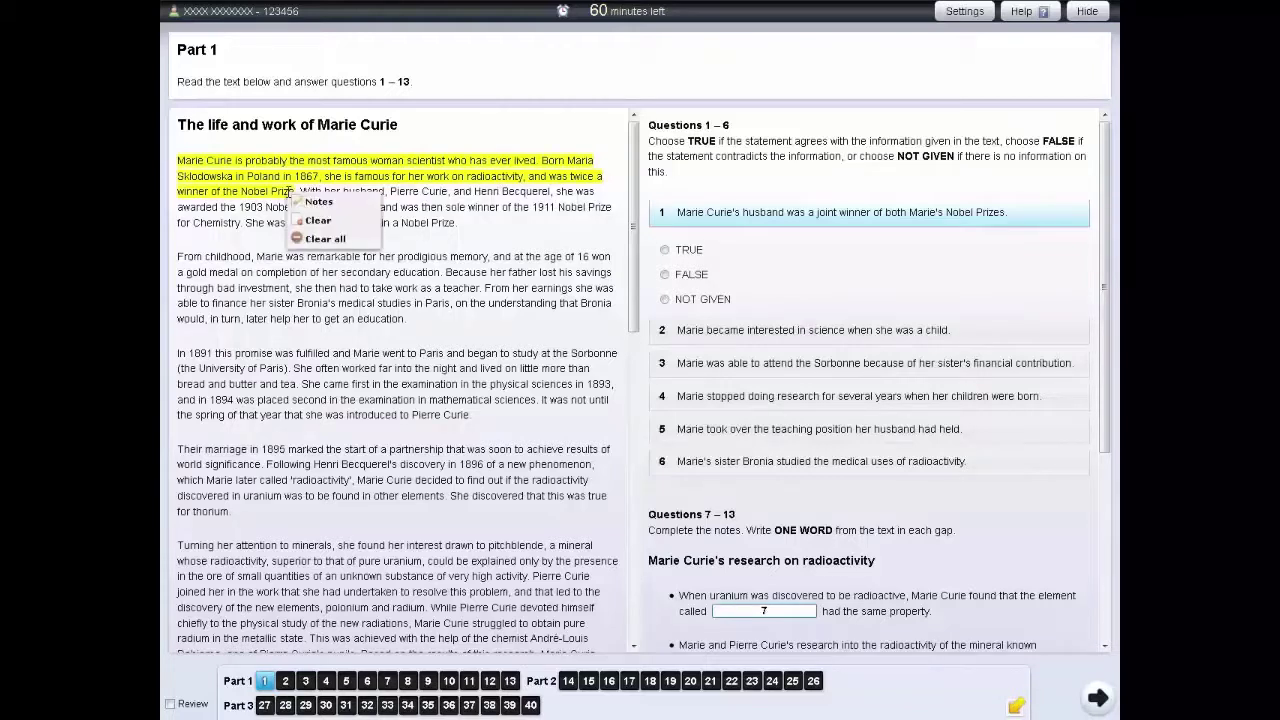
left_click(343, 221)
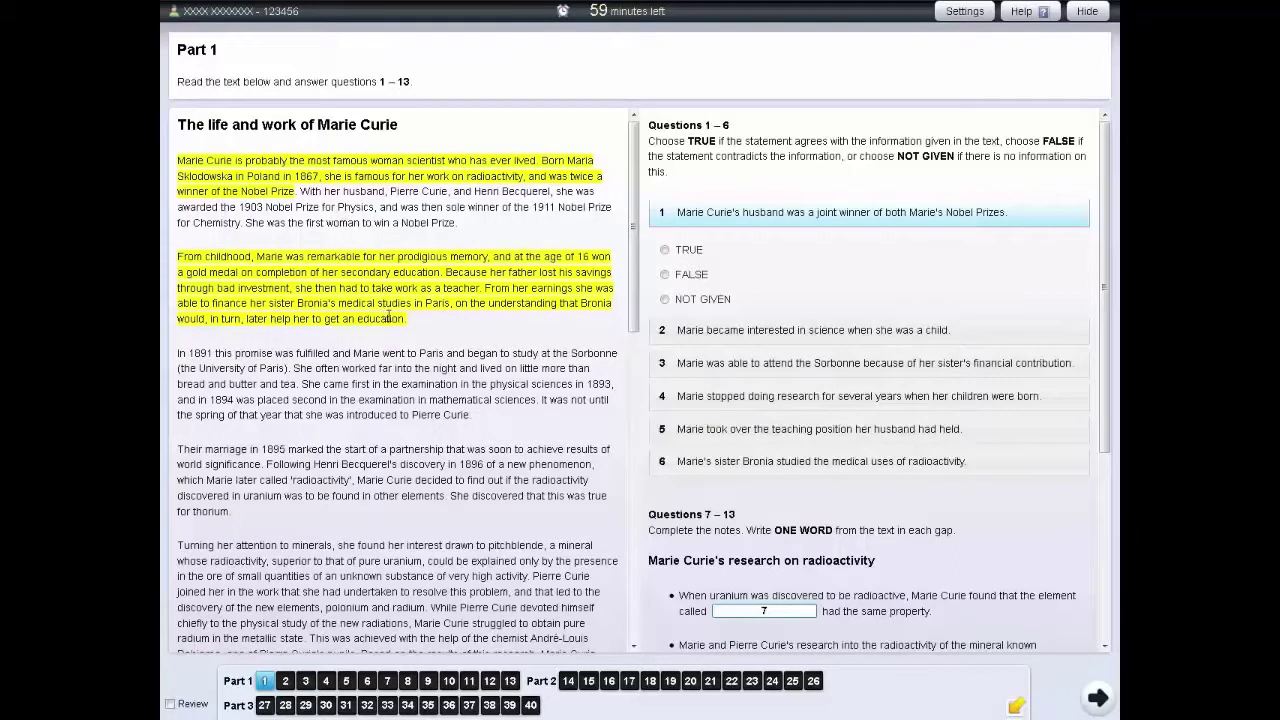
right_click(388, 318)
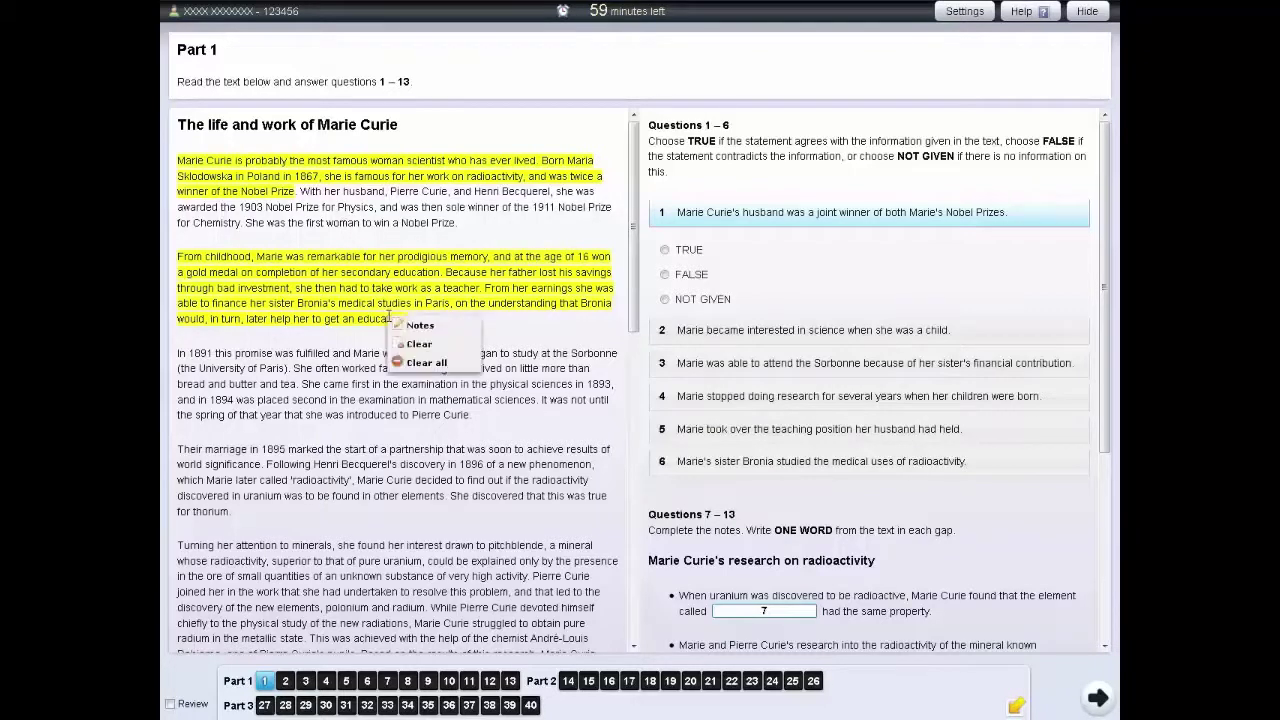
left_click(446, 376)
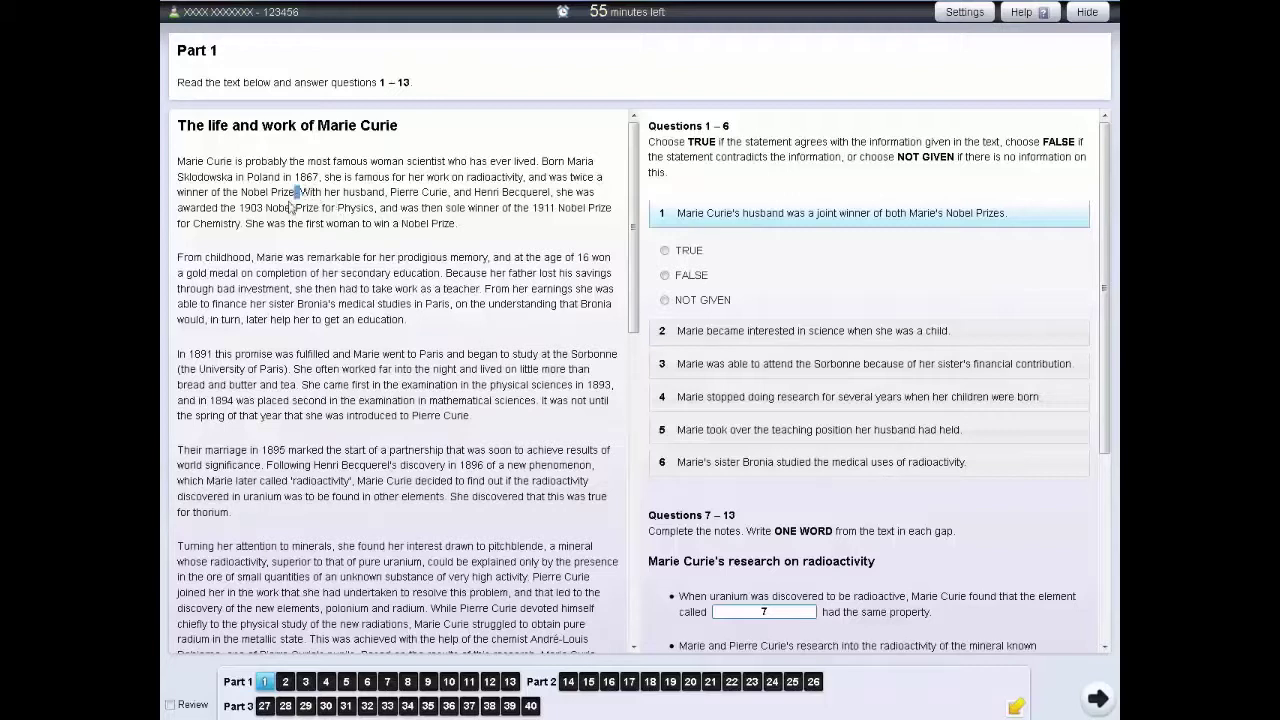
Highlight the 1903 and 1911 Nobel Prize sentence and attach the note 'Answer to Q1?'
left_click_drag(301, 192, 244, 222)
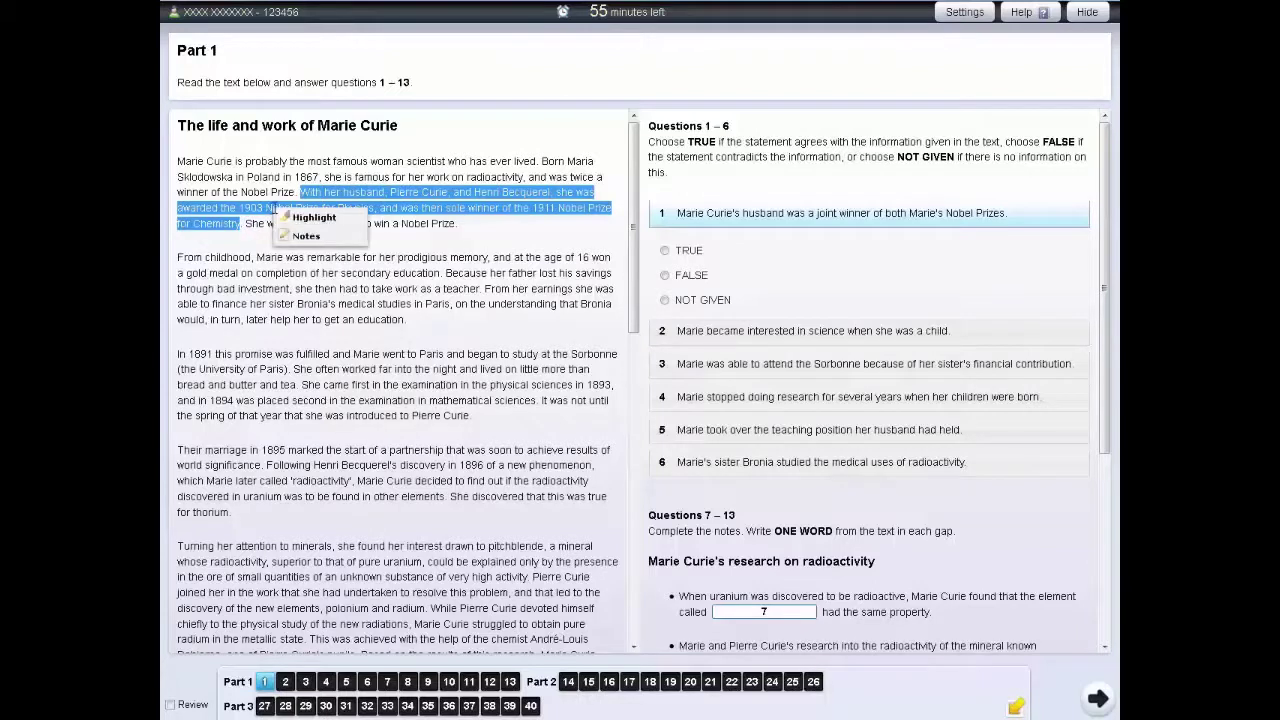
left_click(306, 236)
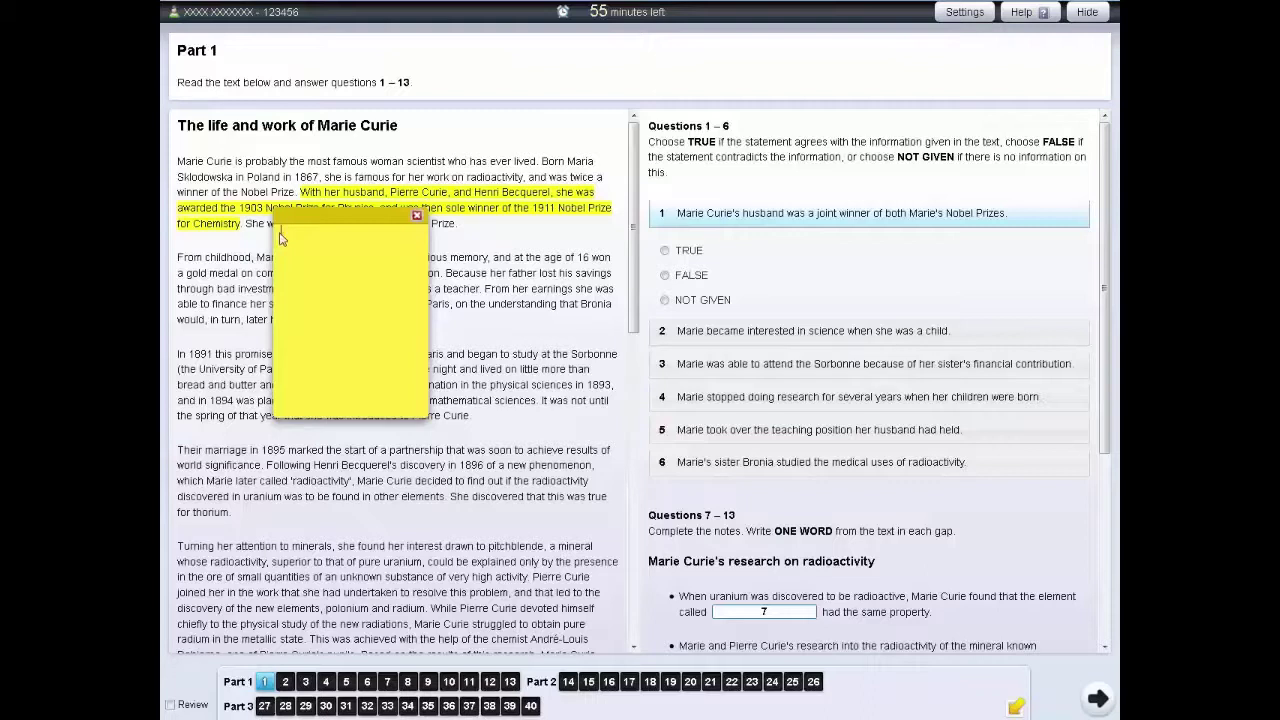
type("Answer to Q1?")
Close the note, reopen it from the highlighted sentence, and close it again
left_click(415, 216)
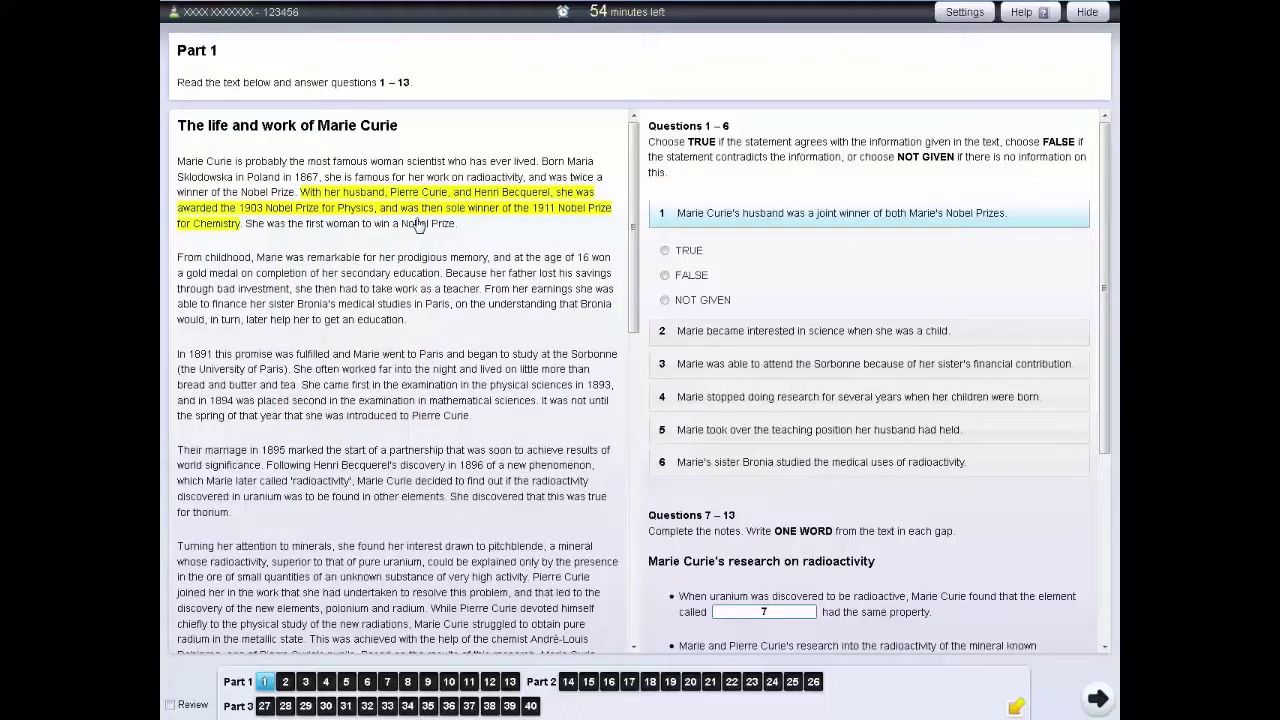
left_click(441, 212)
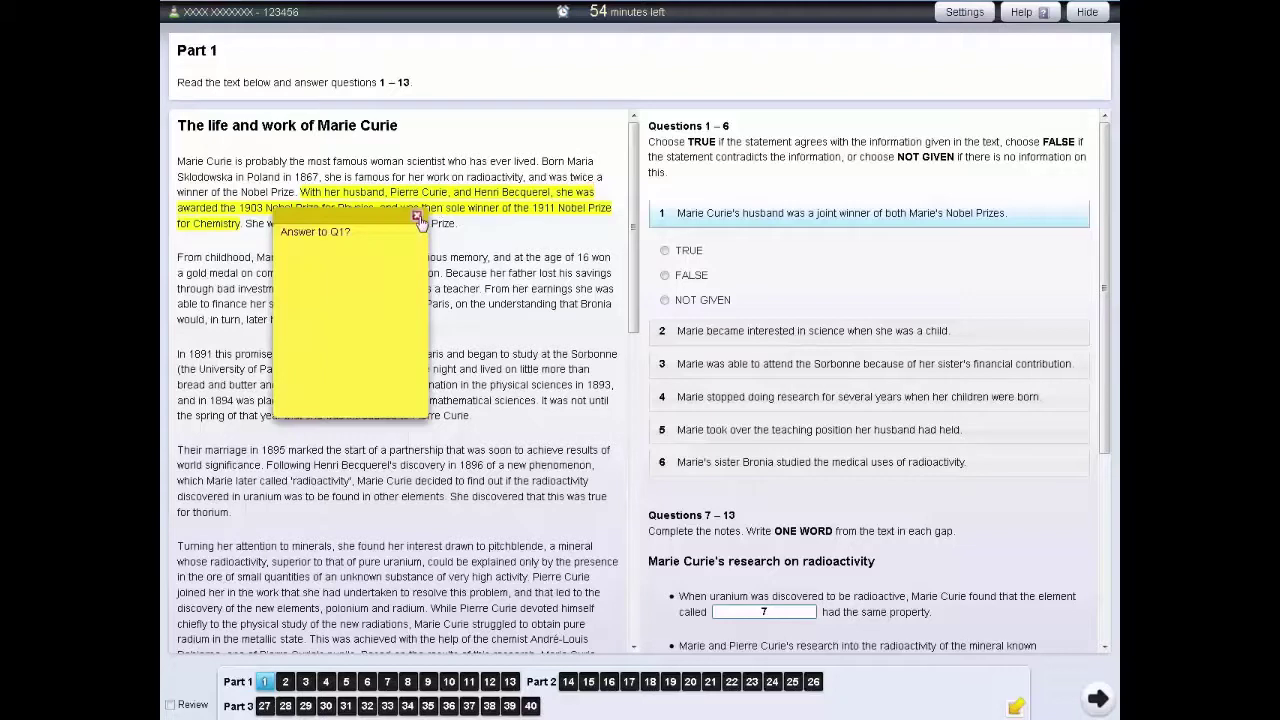
left_click(417, 217)
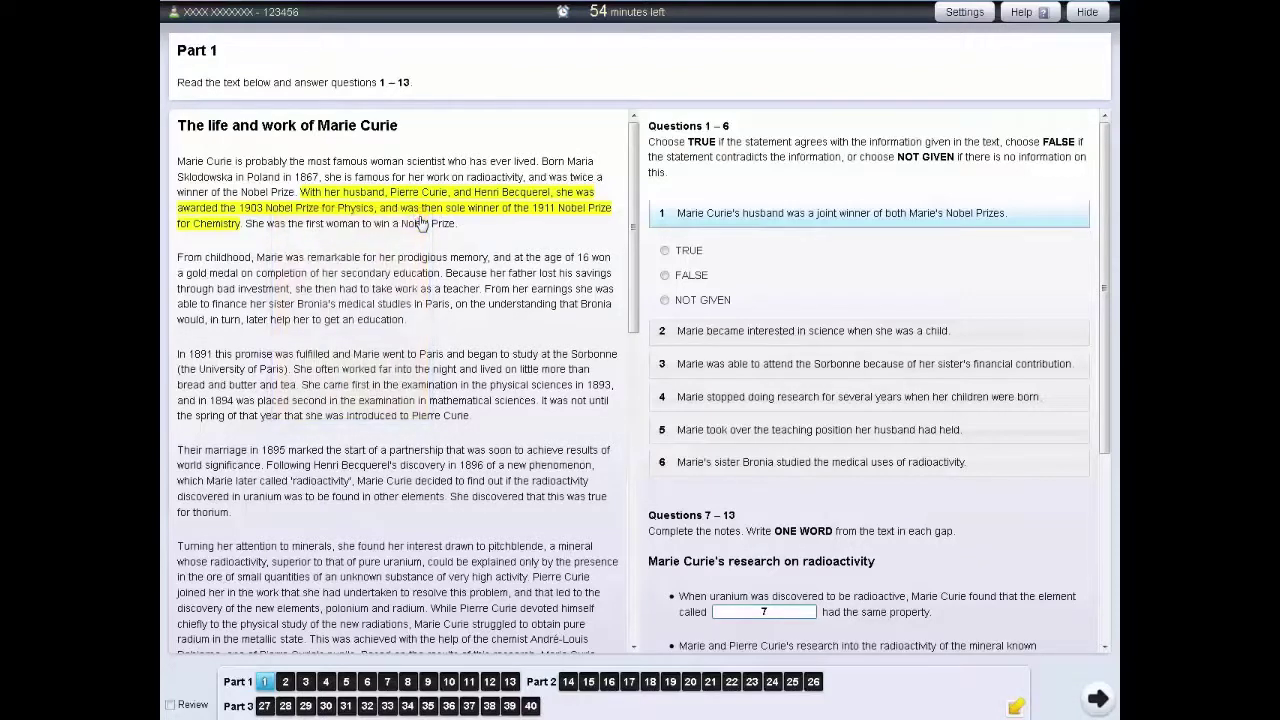